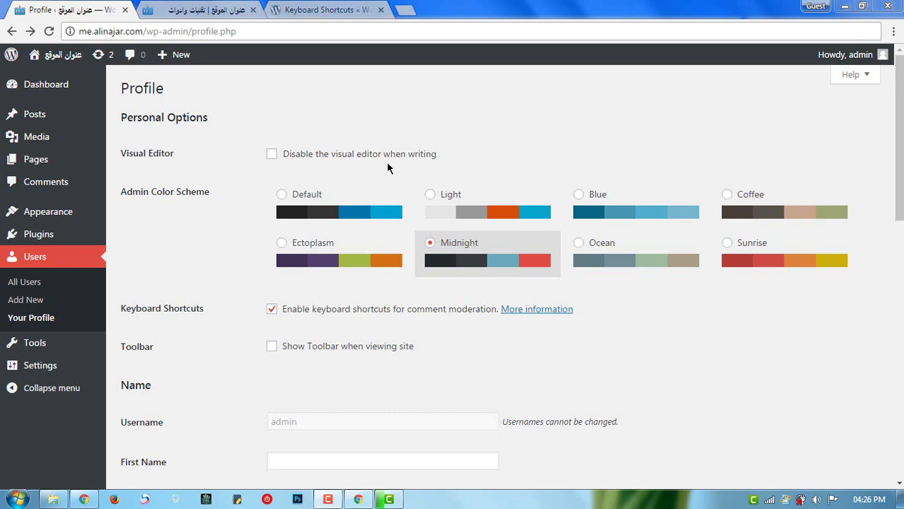
# Open the Add New post page in a separate browser tab and place the cursor in the post body.
pyautogui.moveTo(50, 117)
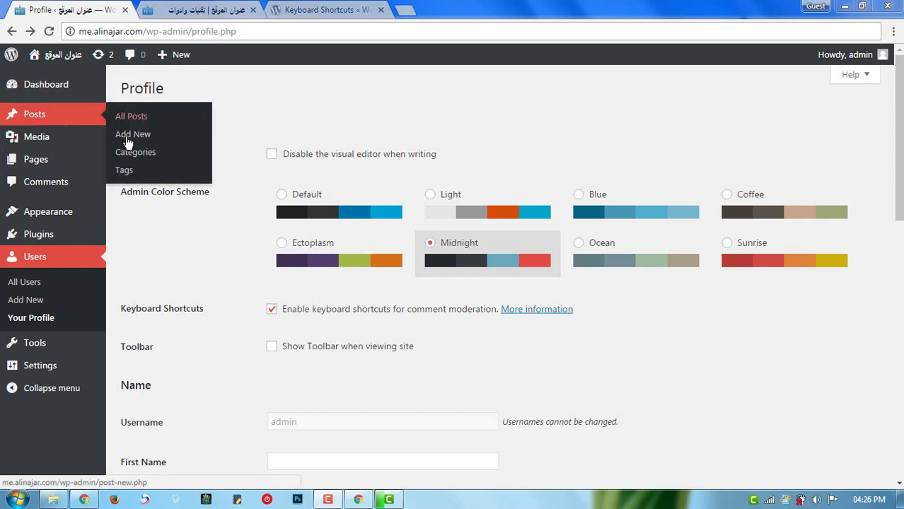
pyautogui.rightClick(127, 134)
pyautogui.click(145, 146)
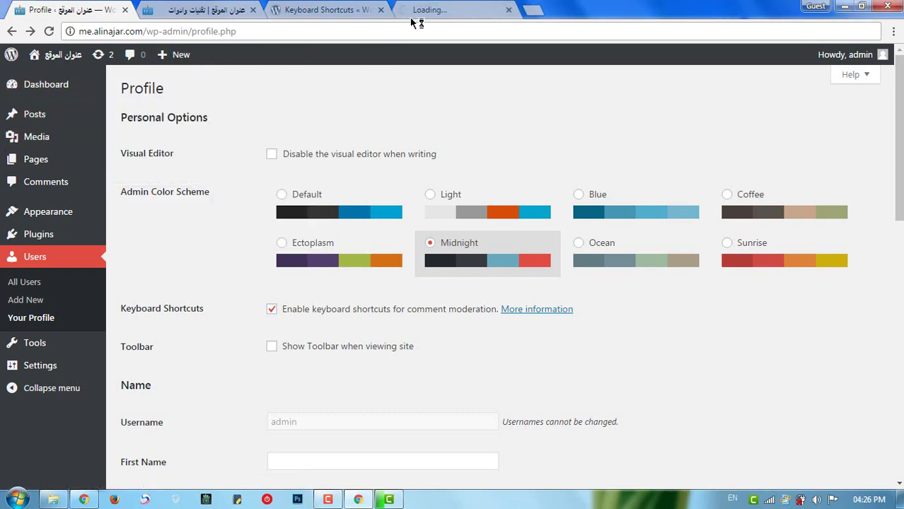
pyautogui.click(440, 11)
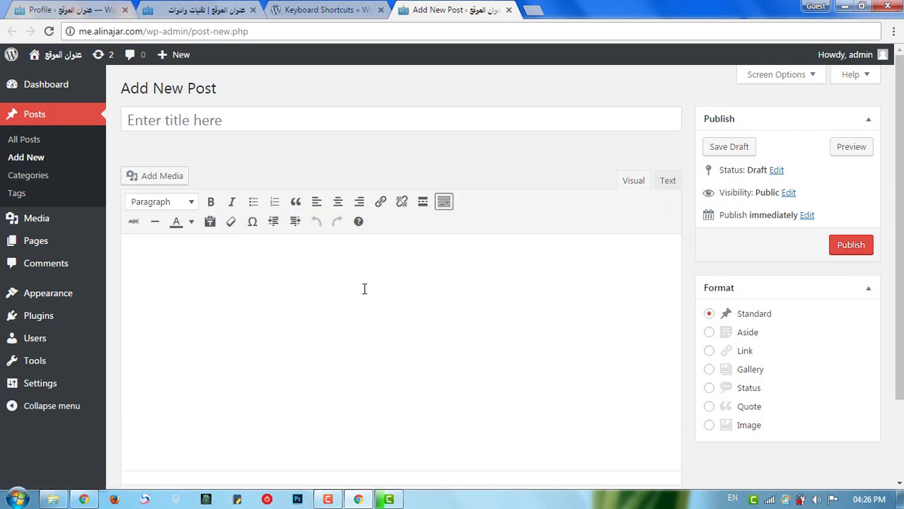
pyautogui.click(298, 269)
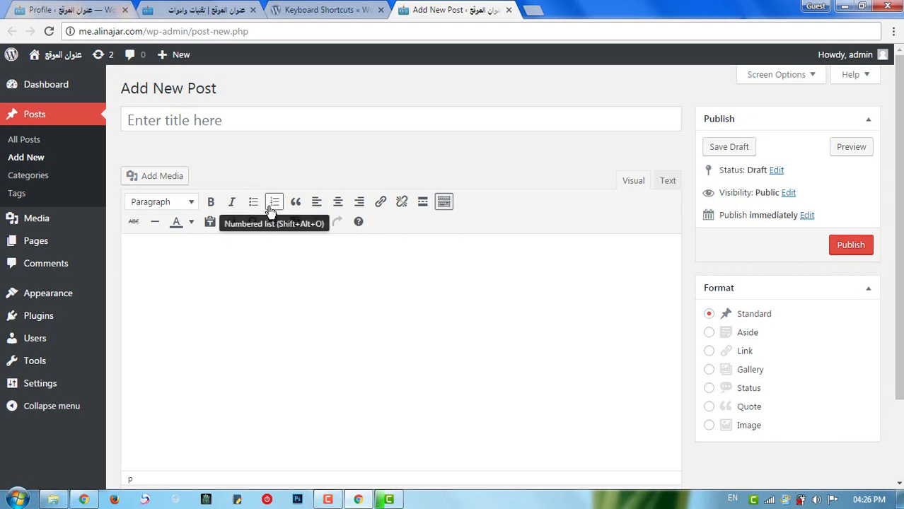
# Disable the visual editor when writing in the user profile and save the profile.
pyautogui.click(92, 15)
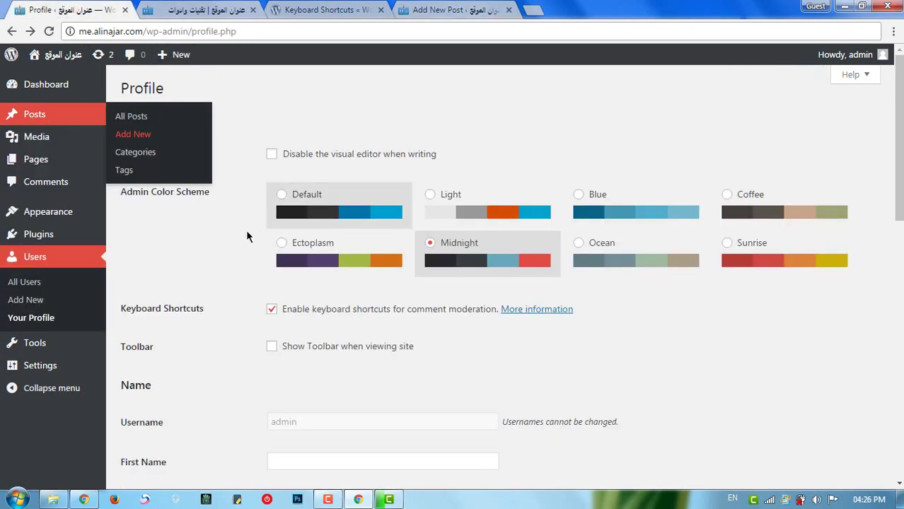
pyautogui.click(347, 162)
pyautogui.scroll(-10, 337, 188)
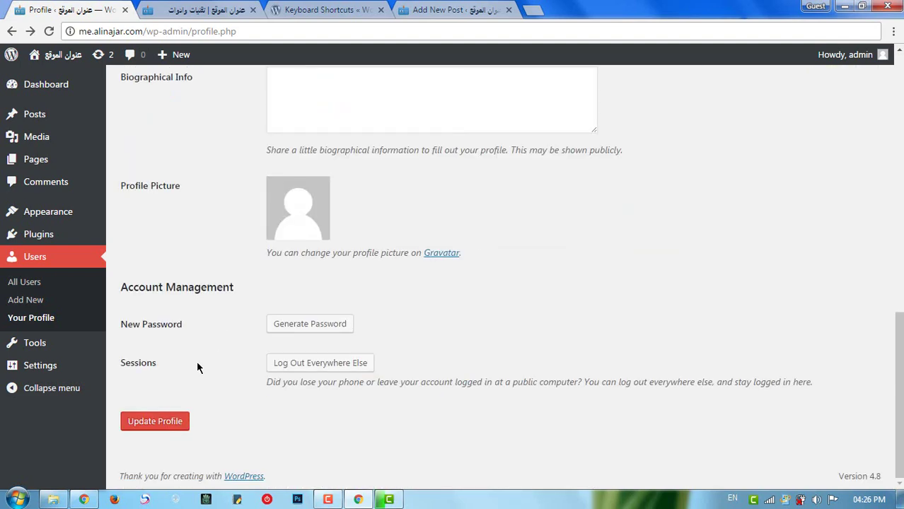
pyautogui.click(179, 422)
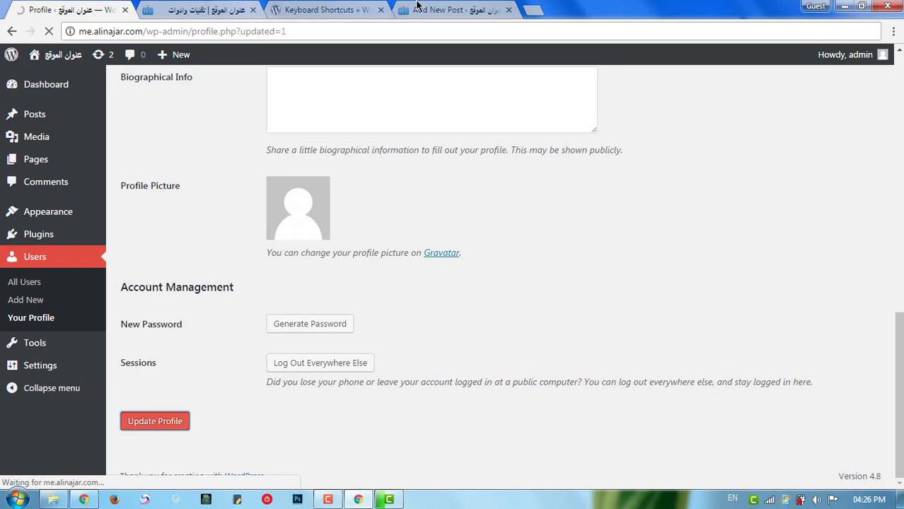
# Return to the Add New Post page and reload it to check the editor with visual editing disabled.
pyautogui.click(432, 6)
pyautogui.rightClick(286, 89)
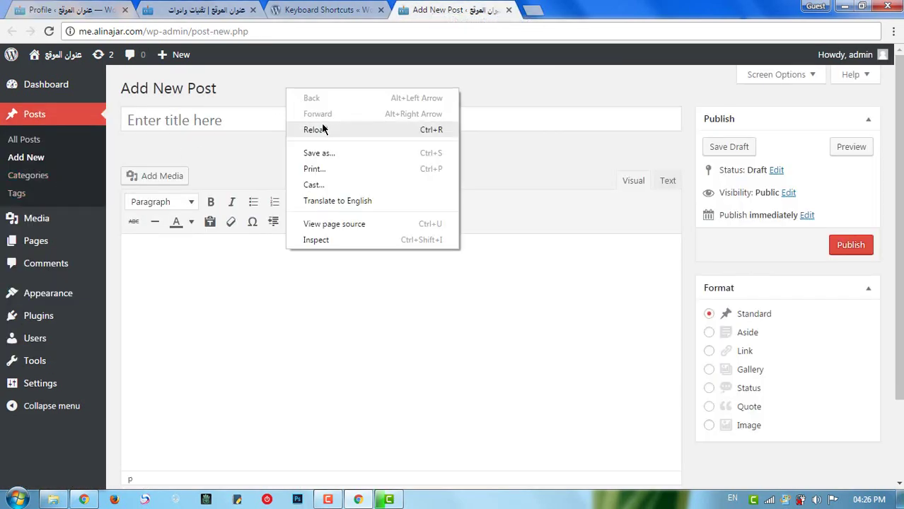
pyautogui.click(321, 128)
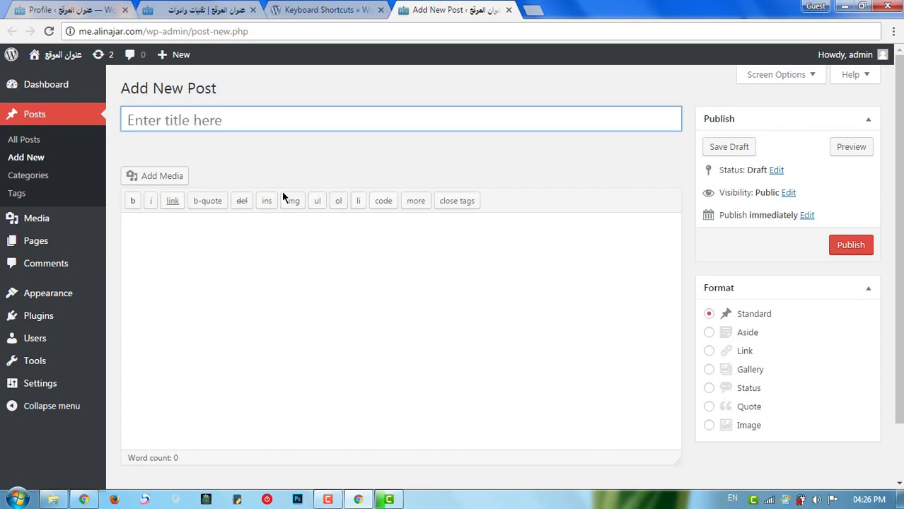
# Try inserting an opening and closing strong tag in the post body, and clear the inserted text.
pyautogui.click(257, 257)
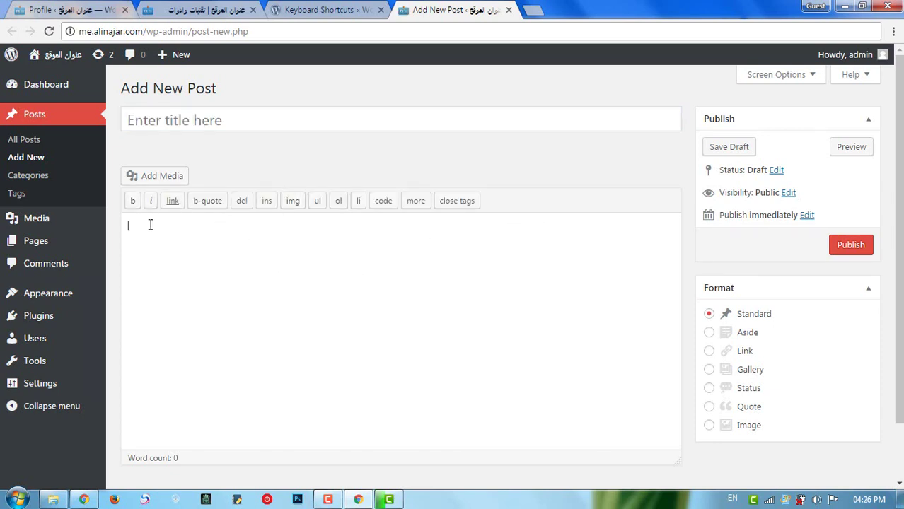
pyautogui.click(133, 201)
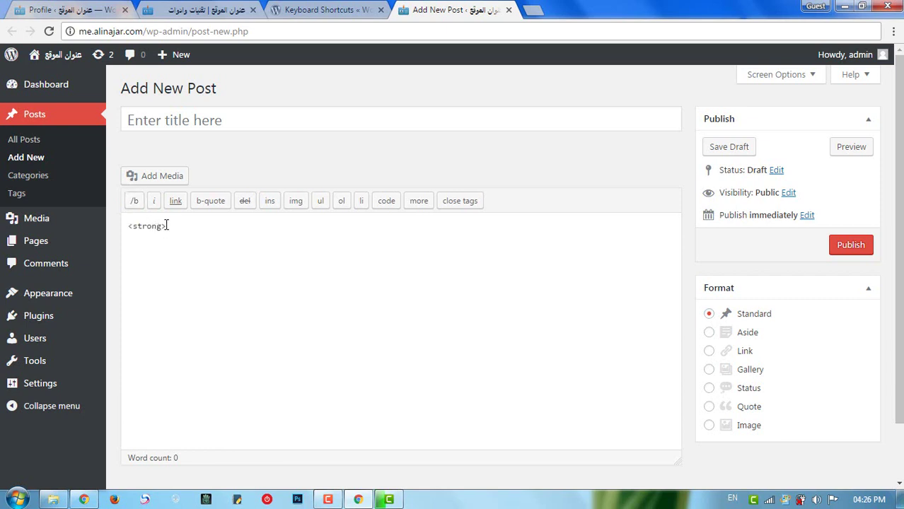
pyautogui.click(133, 202)
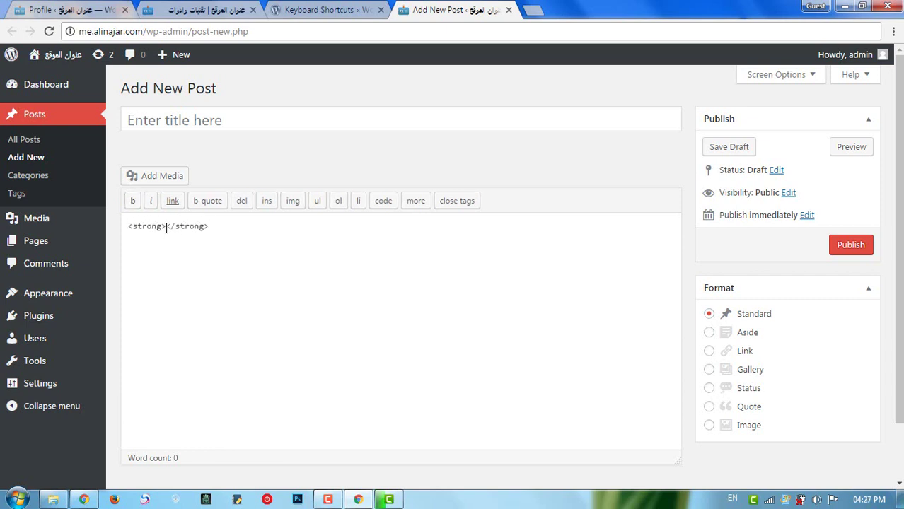
pyautogui.moveTo(218, 224); pyautogui.dragTo(120, 224)
pyautogui.press('BackSpace')
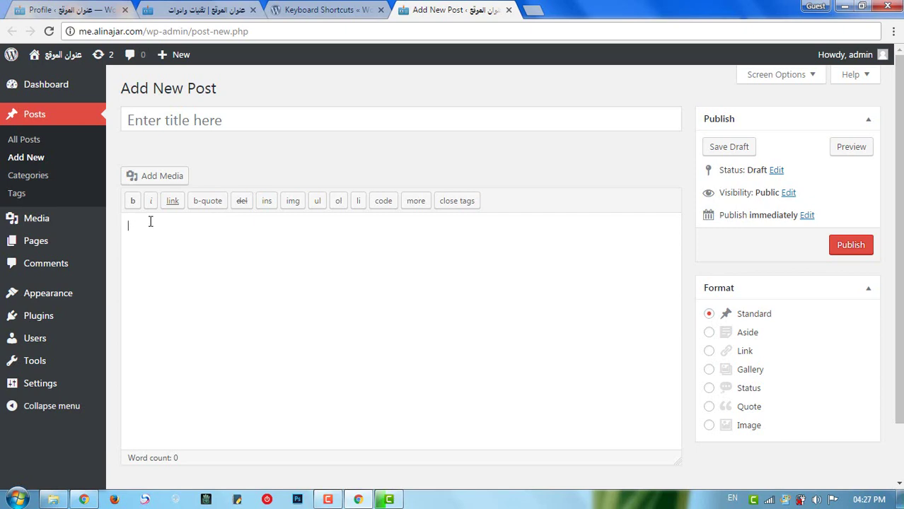
# Re-enable the visual editor in the user profile by clearing its disable option, and save the profile.
pyautogui.click(89, 9)
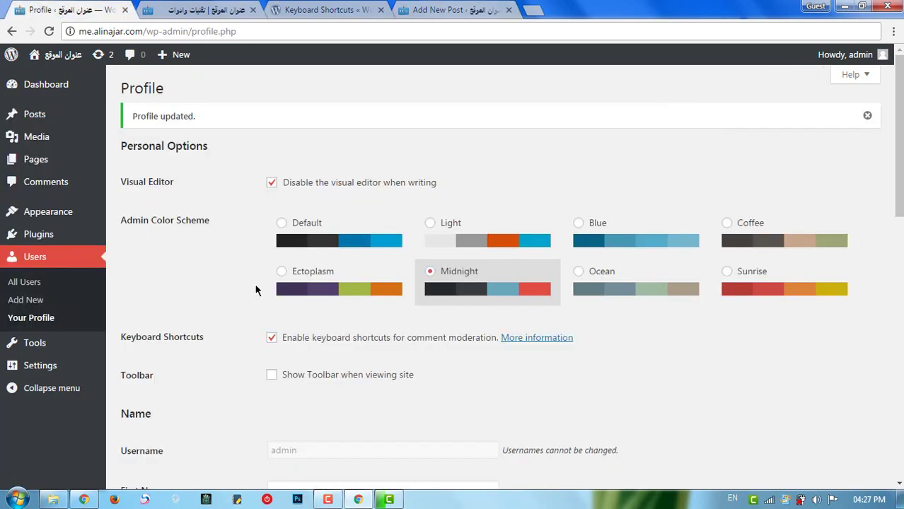
pyautogui.click(292, 190)
pyautogui.scroll(-9, 307, 304)
pyautogui.scroll(-3, 202, 387)
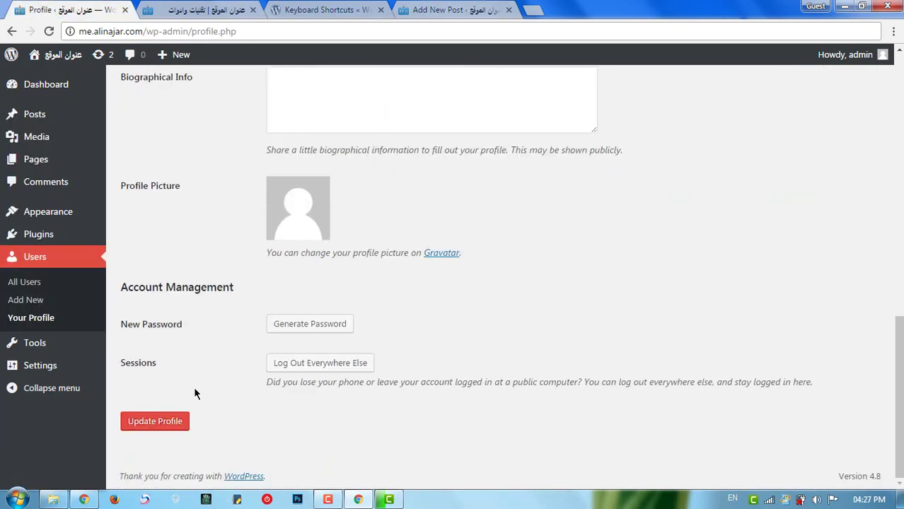
pyautogui.click(179, 419)
# Reload the Add New Post page to check the editor with visual editing allowed again.
pyautogui.click(438, 9)
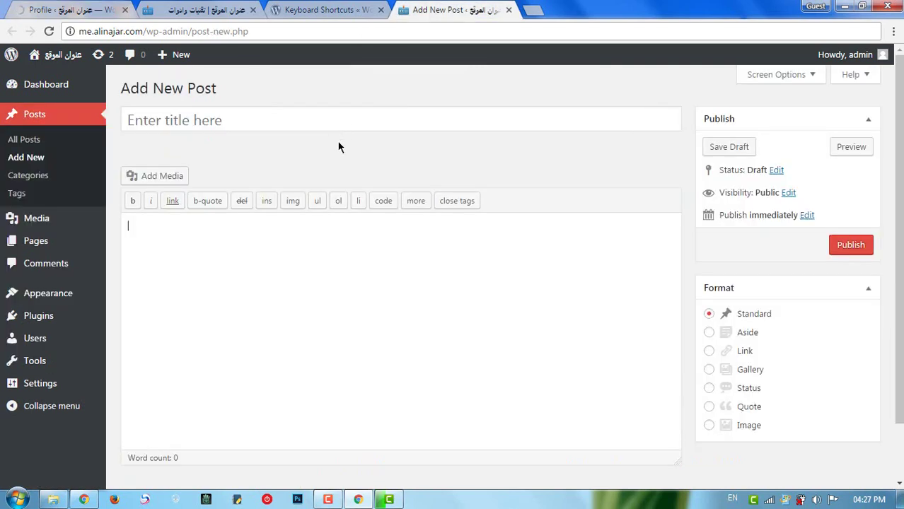
pyautogui.rightClick(338, 142)
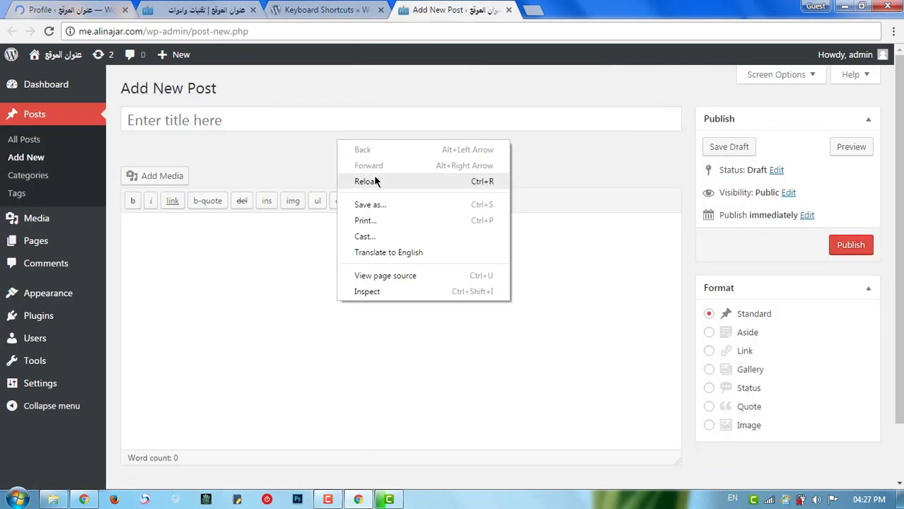
pyautogui.click(375, 182)
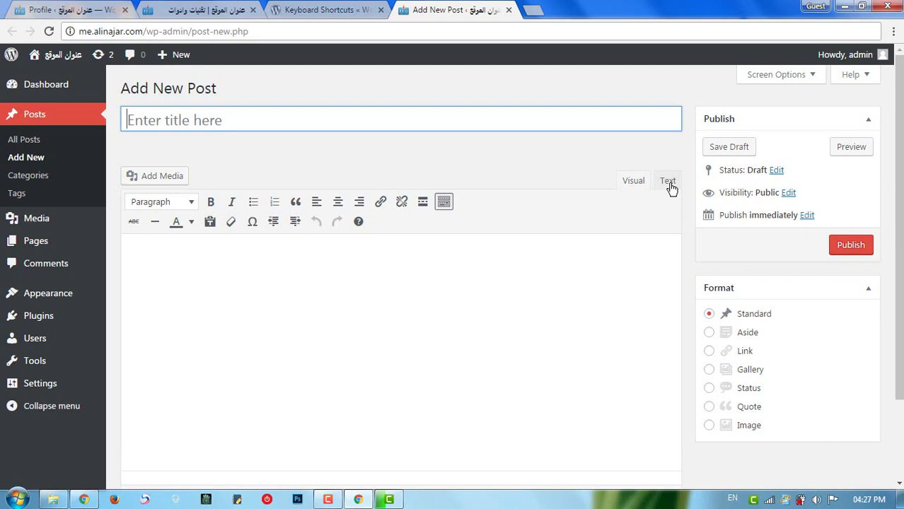
# Preview the Light, Blue, Ocean and Sunrise admin color schemes in the profile, and select Coffee.
pyautogui.click(88, 9)
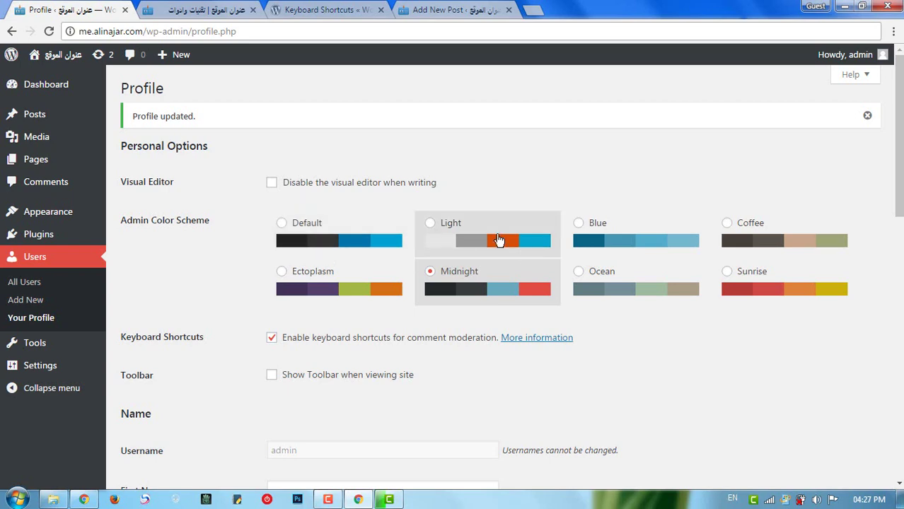
pyautogui.click(476, 240)
pyautogui.click(622, 246)
pyautogui.click(633, 304)
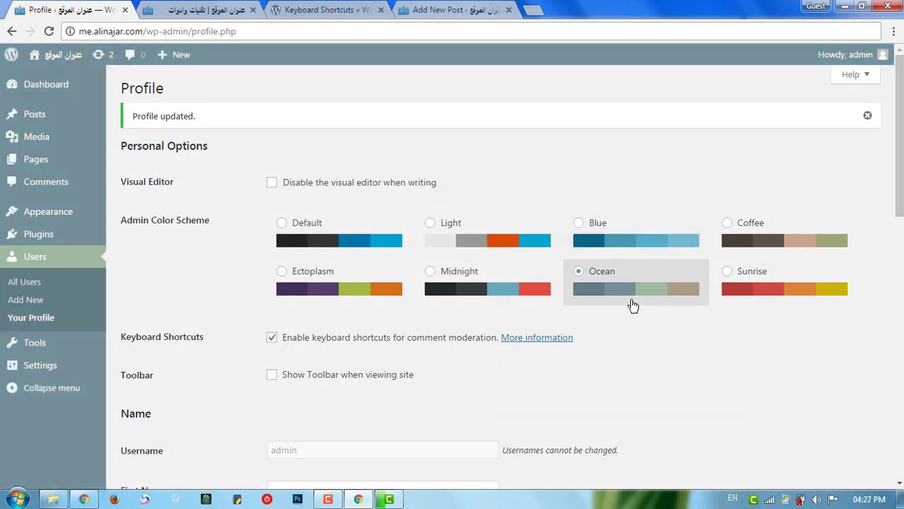
pyautogui.click(726, 288)
pyautogui.click(764, 246)
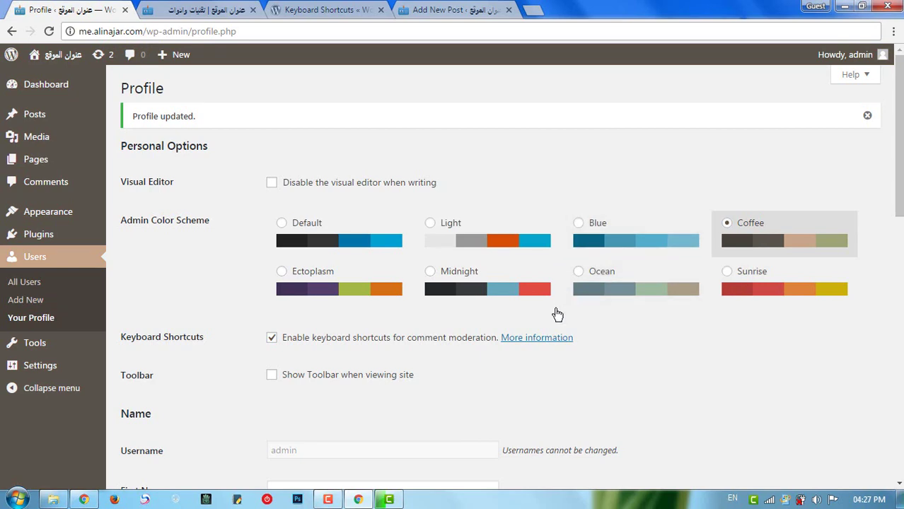
# Examine the editor shortcut tables on the WordPress Codex Keyboard Shortcuts page, comparing them with the post editor.
pyautogui.scroll(-2, 403, 256)
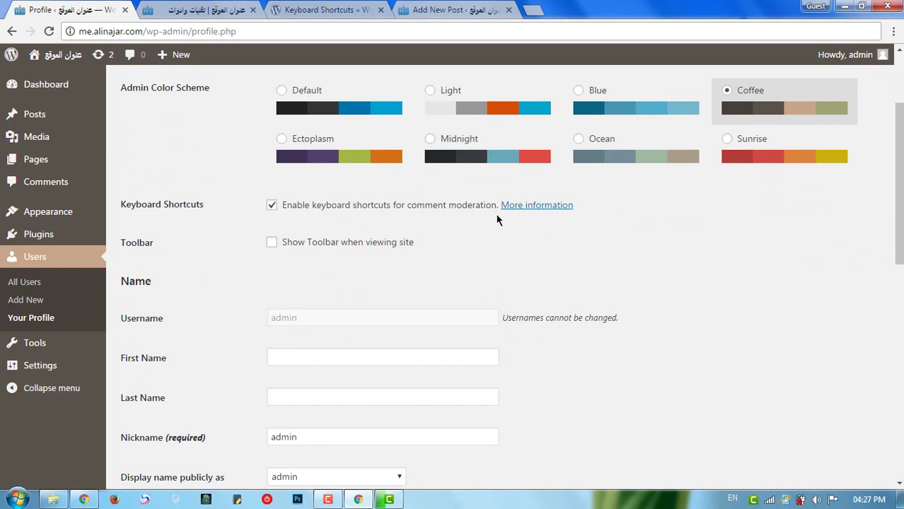
pyautogui.click(329, 12)
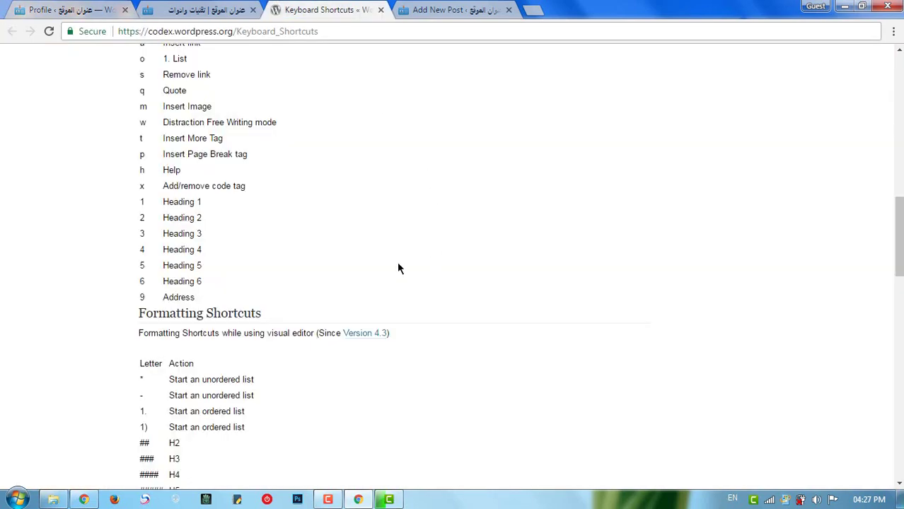
pyautogui.scroll(3, 386, 269)
pyautogui.scroll(1, 372, 271)
pyautogui.click(447, 10)
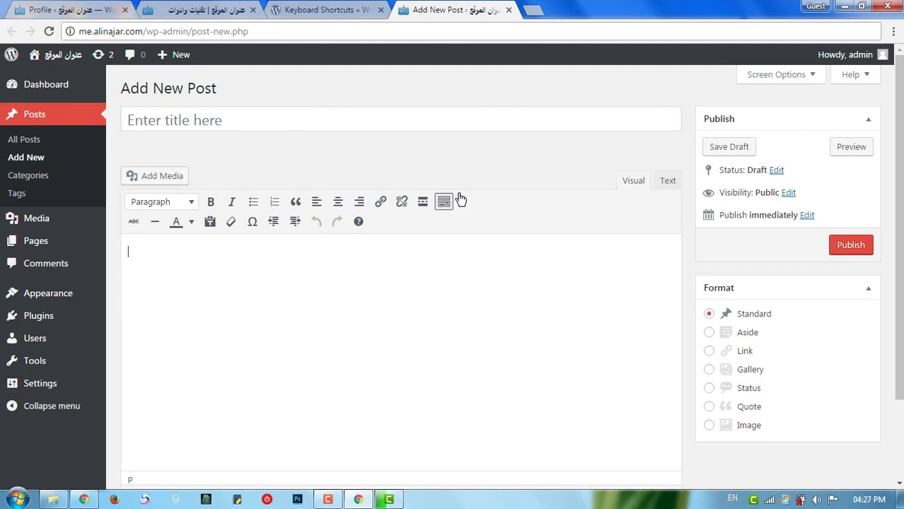
pyautogui.click(306, 13)
pyautogui.scroll(7, 261, 255)
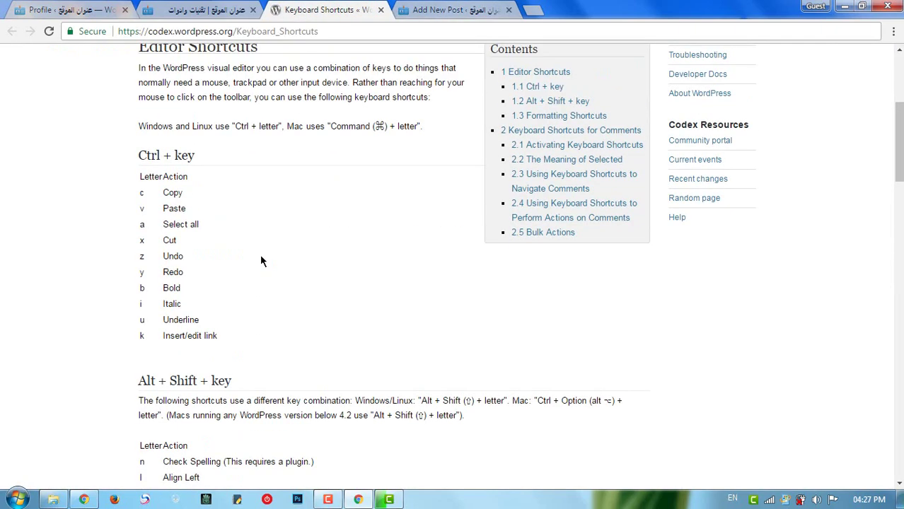
pyautogui.scroll(-1, 273, 267)
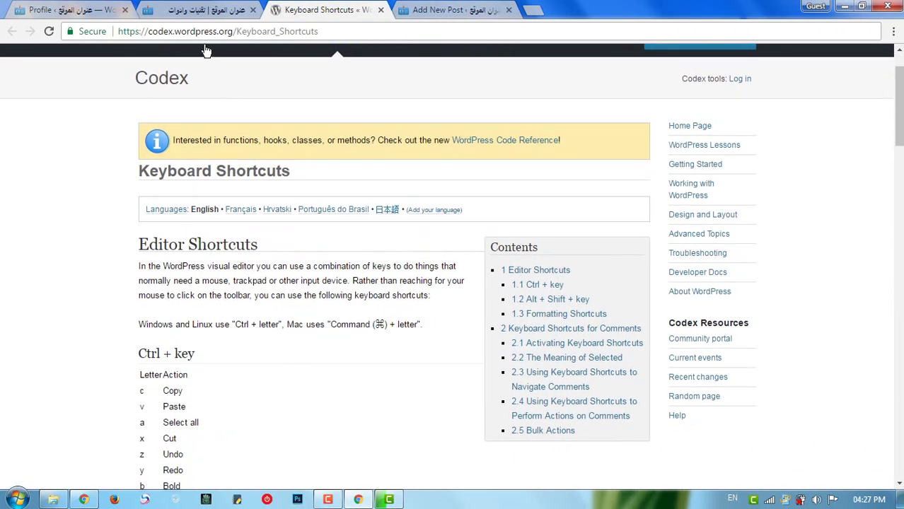
# Close the Keyboard Shortcuts and Add New Post browser tabs and return to the Profile page.
pyautogui.click(71, 9)
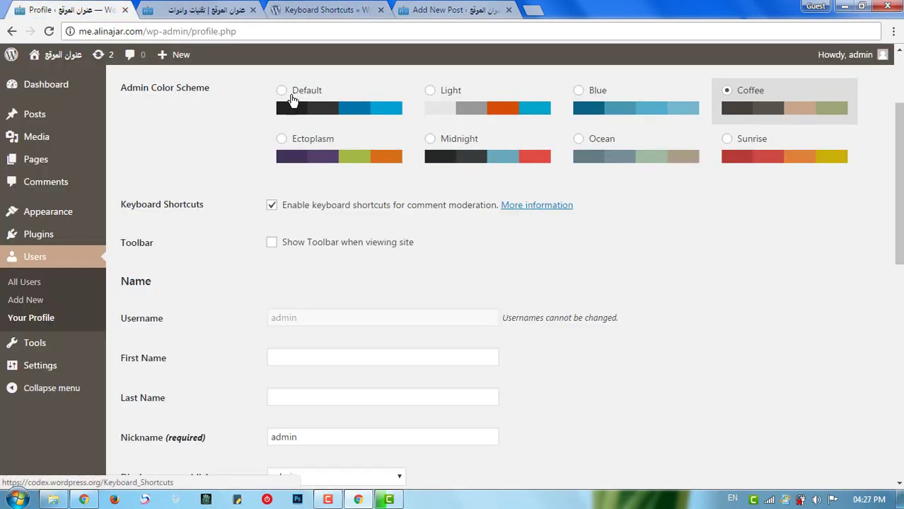
pyautogui.click(233, 12)
pyautogui.click(292, 14)
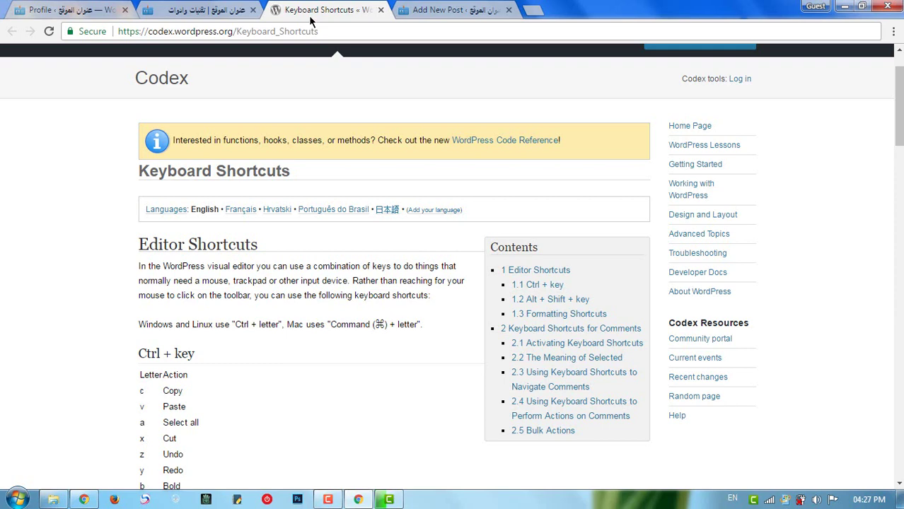
pyautogui.click(380, 10)
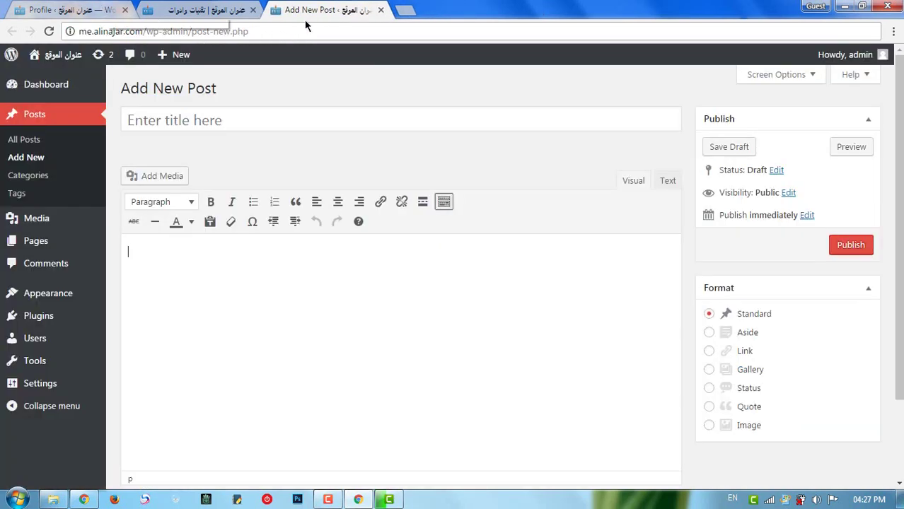
pyautogui.click(110, 12)
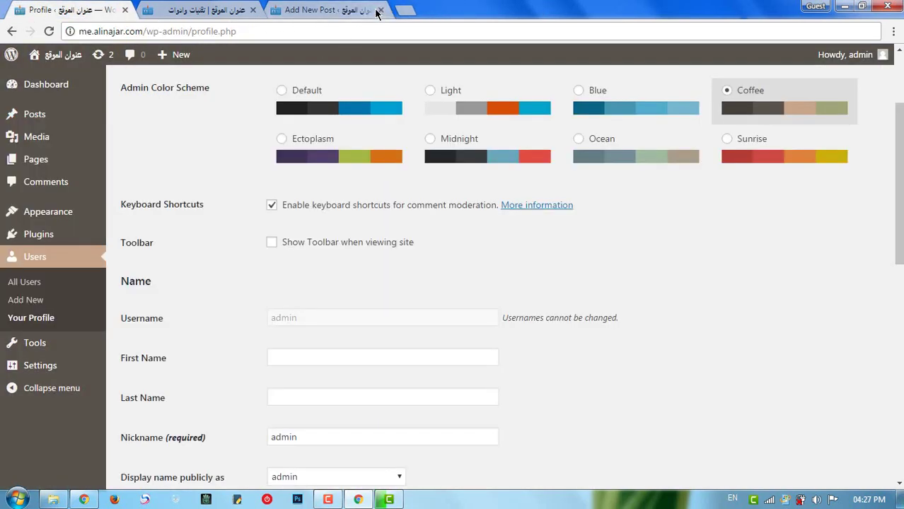
pyautogui.click(375, 12)
pyautogui.click(381, 10)
pyautogui.click(110, 12)
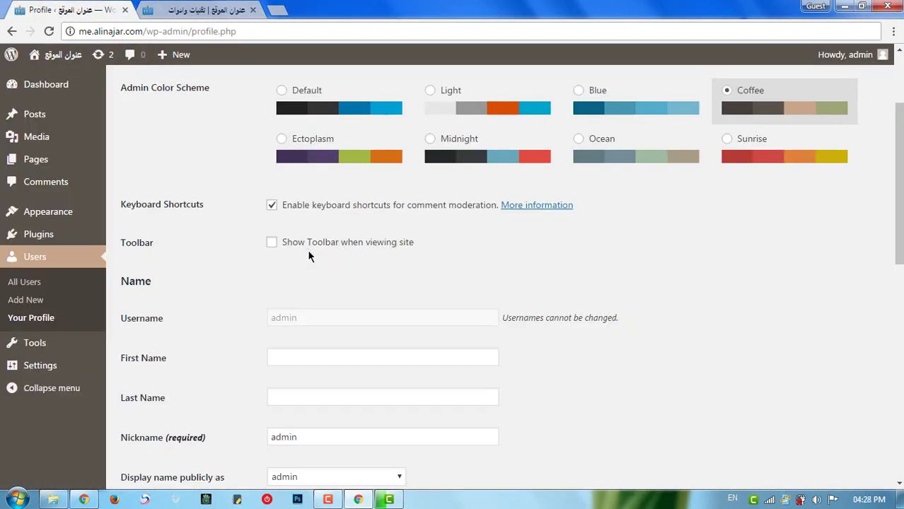
# Check the site's public front page, and save the profile with the Coffee color scheme selected.
pyautogui.click(220, 12)
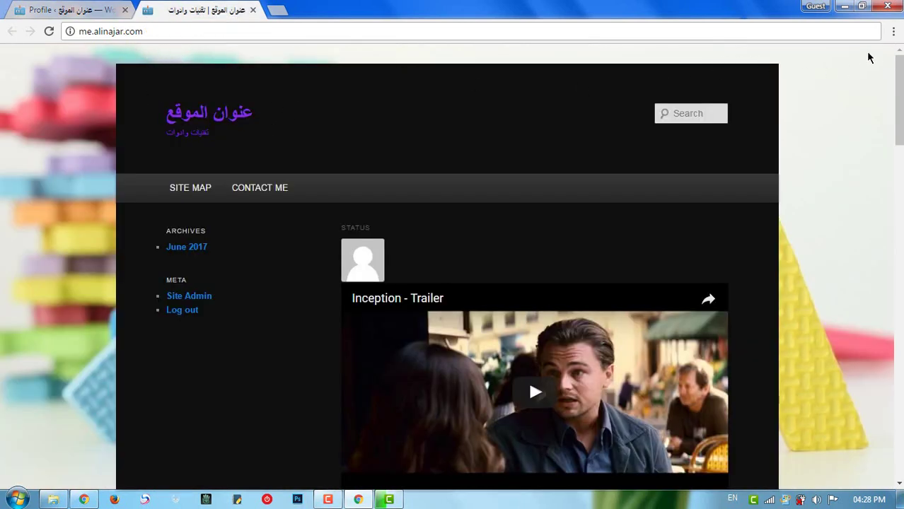
pyautogui.click(68, 11)
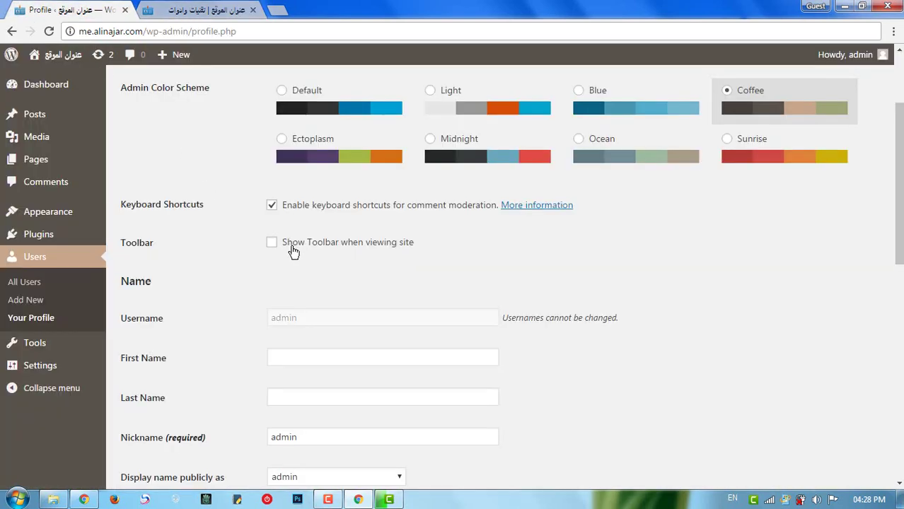
pyautogui.scroll(-8, 324, 251)
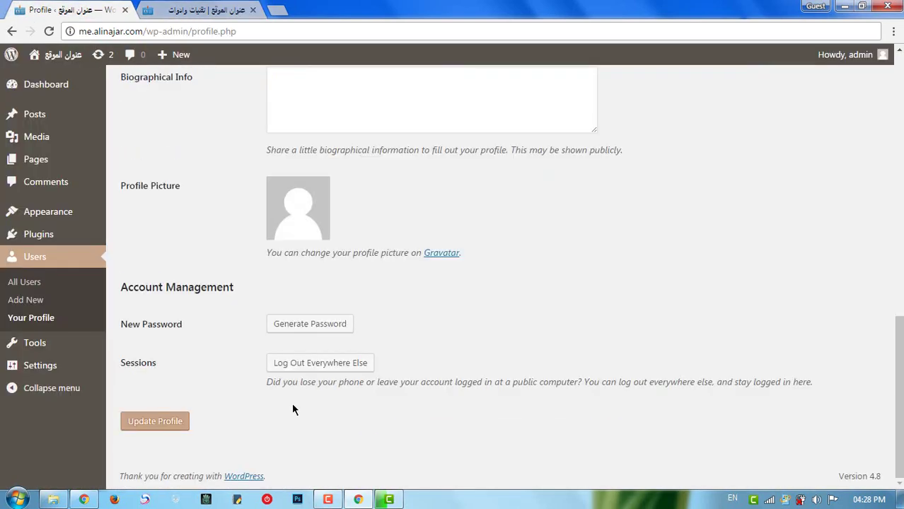
pyautogui.click(177, 421)
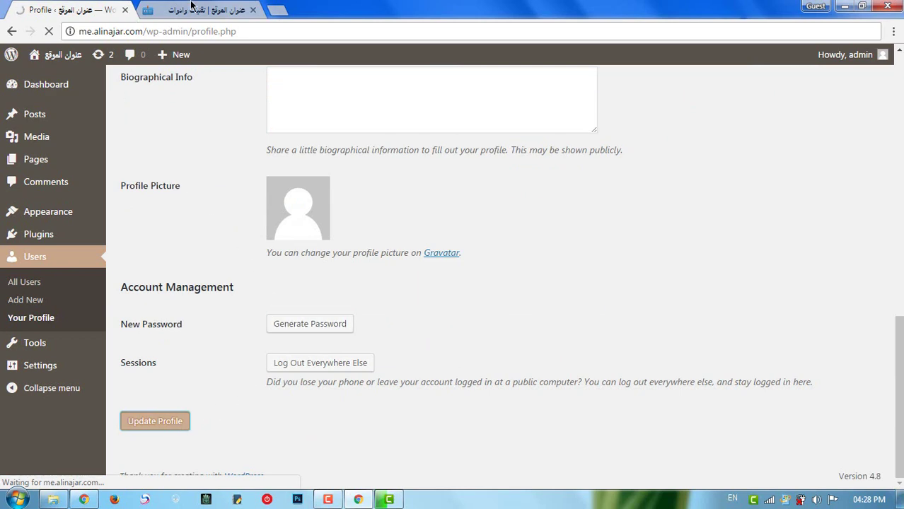
# Reload the site's public front page, check it for the admin toolbar, and return to the Profile page.
pyautogui.hotkey('ctrl', 'Tab')
pyautogui.rightClick(23, 138)
pyautogui.click(58, 120)
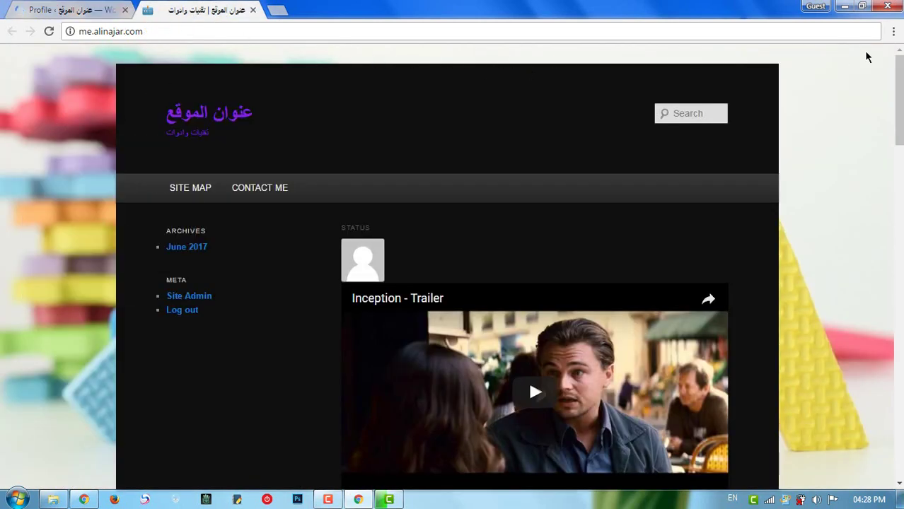
pyautogui.rightClick(53, 119)
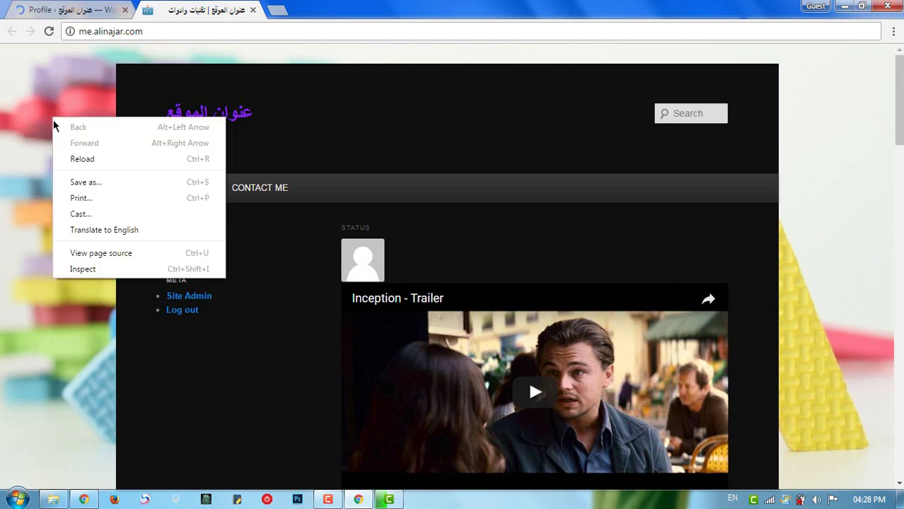
pyautogui.click(71, 159)
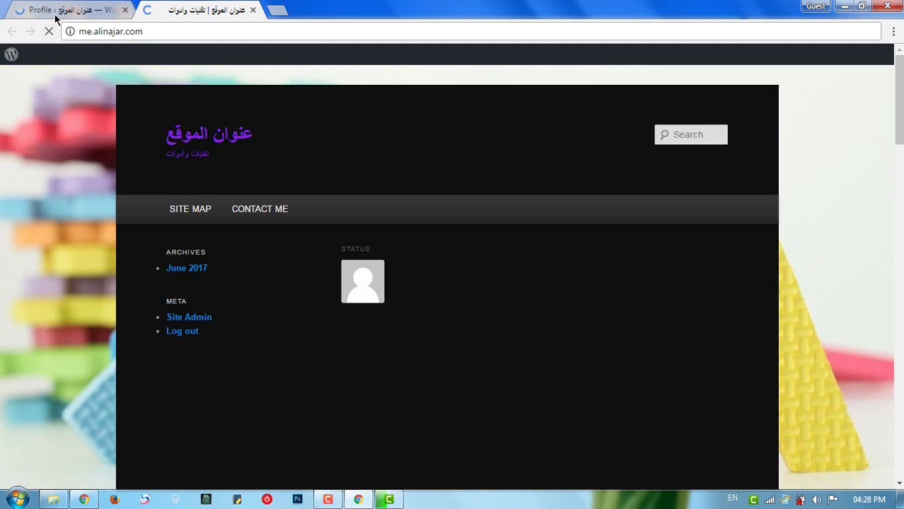
pyautogui.click(67, 10)
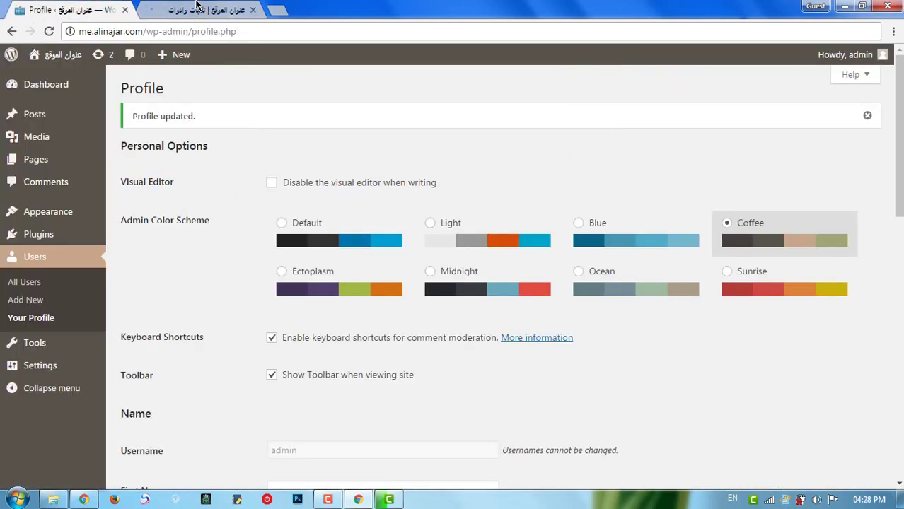
pyautogui.hotkey('ctrl', 'Tab')
pyautogui.rightClick(39, 167)
pyautogui.click(30, 102)
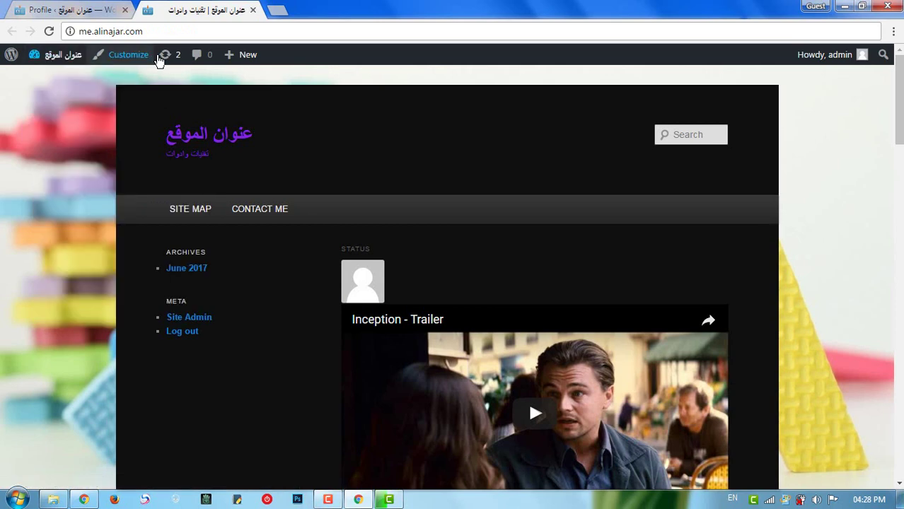
pyautogui.hotkey('ctrl', 'Tab')
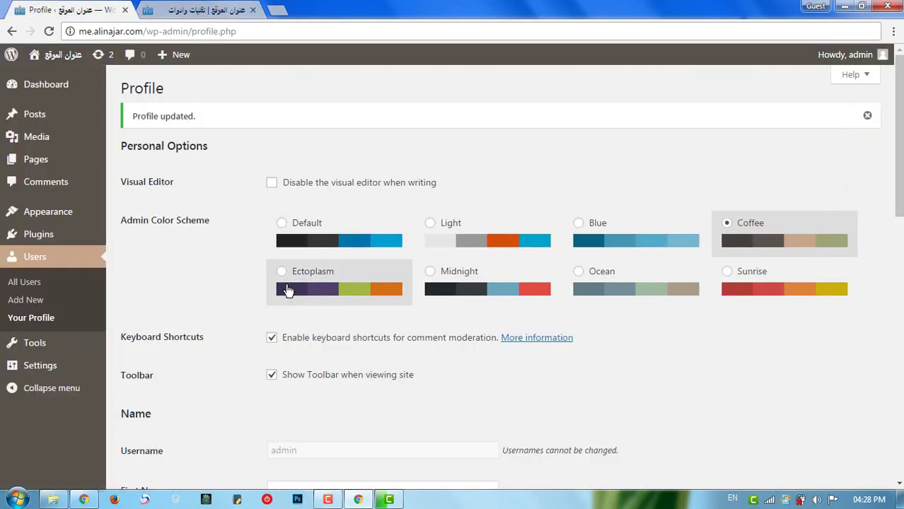
# Review the profile's first name, last name and nickname fields and the choices for the publicly displayed name.
pyautogui.scroll(-2, 301, 311)
pyautogui.scroll(-2, 203, 297)
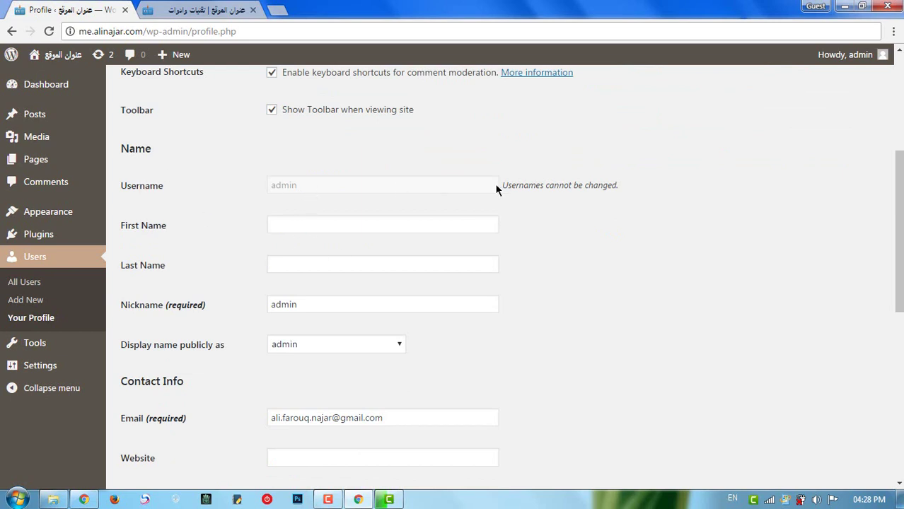
pyautogui.click(301, 219)
pyautogui.click(310, 262)
pyautogui.click(312, 303)
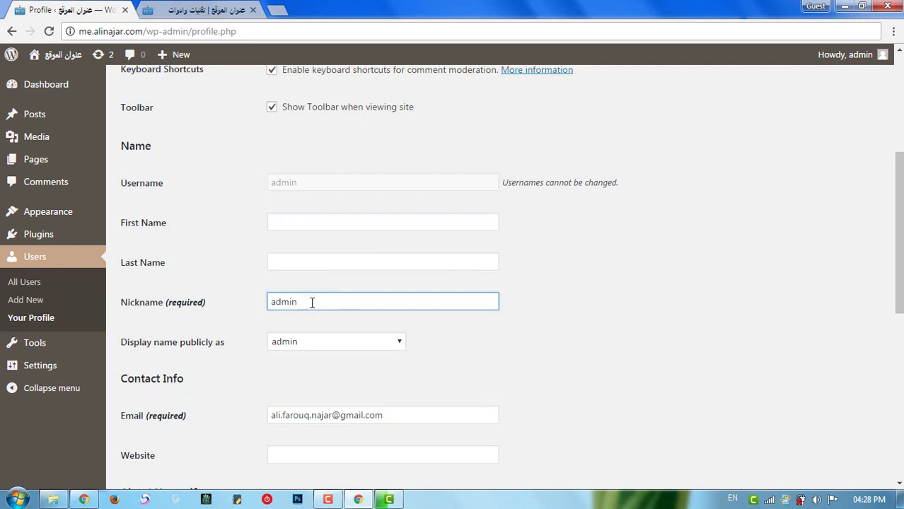
pyautogui.scroll(-1, 312, 302)
pyautogui.click(323, 279)
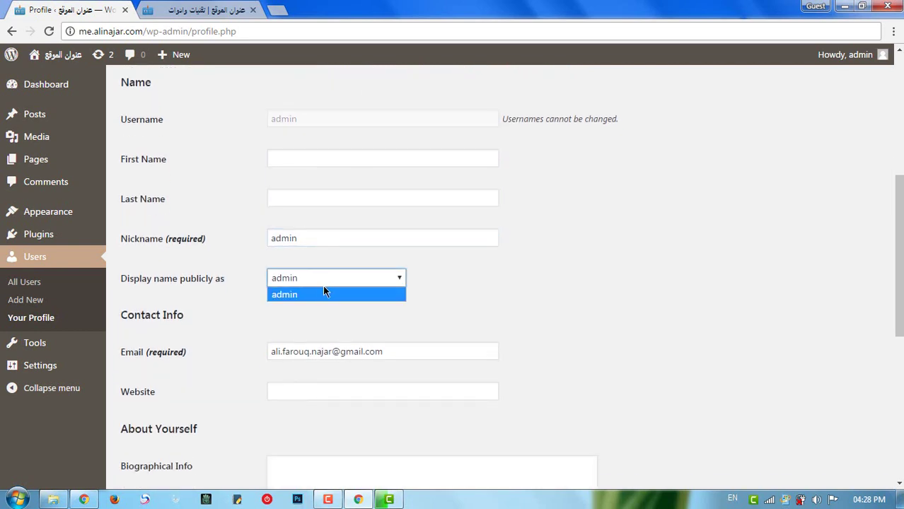
pyautogui.click(322, 294)
# Review the profile's website and biographical info fields, profile picture, and the password and session options.
pyautogui.scroll(-2, 258, 299)
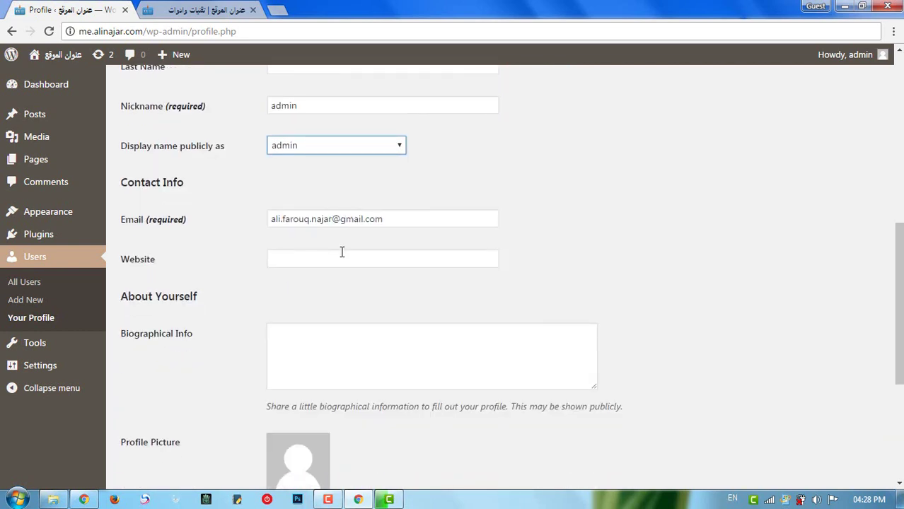
pyautogui.click(283, 263)
pyautogui.scroll(-3, 294, 273)
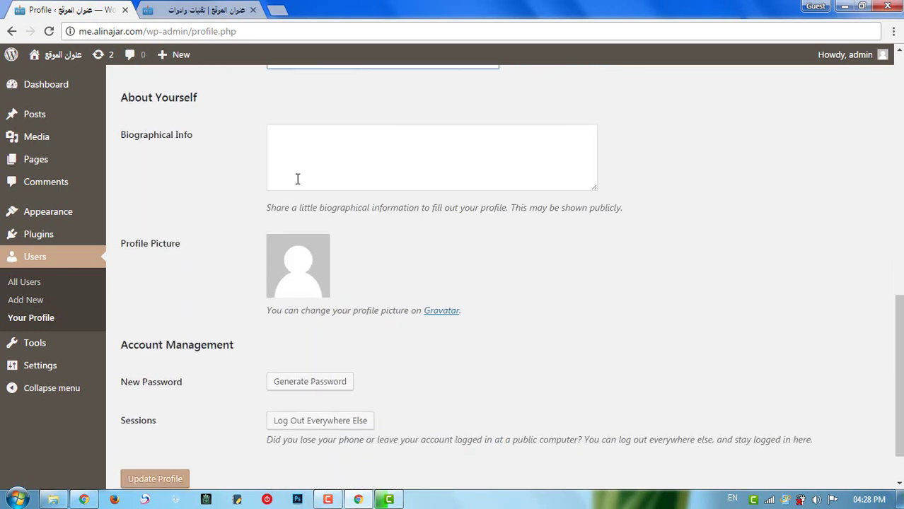
pyautogui.click(354, 153)
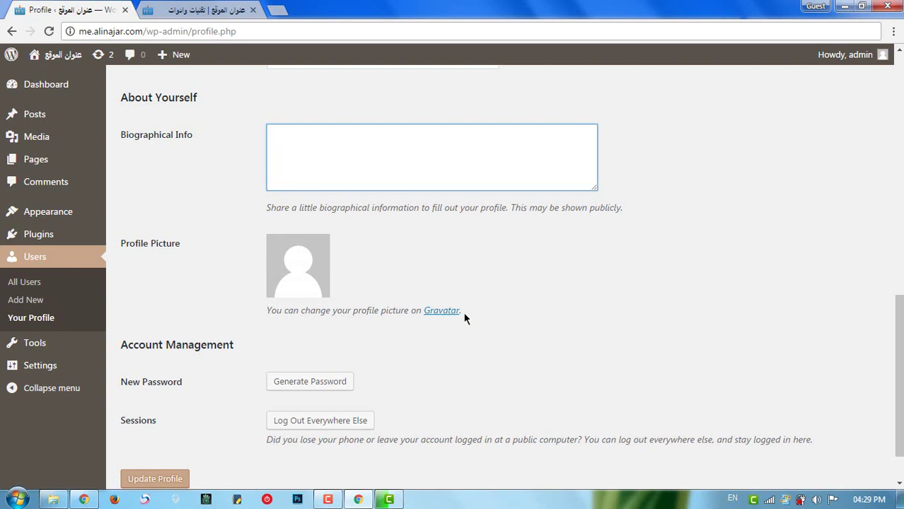
pyautogui.scroll(-1, 464, 320)
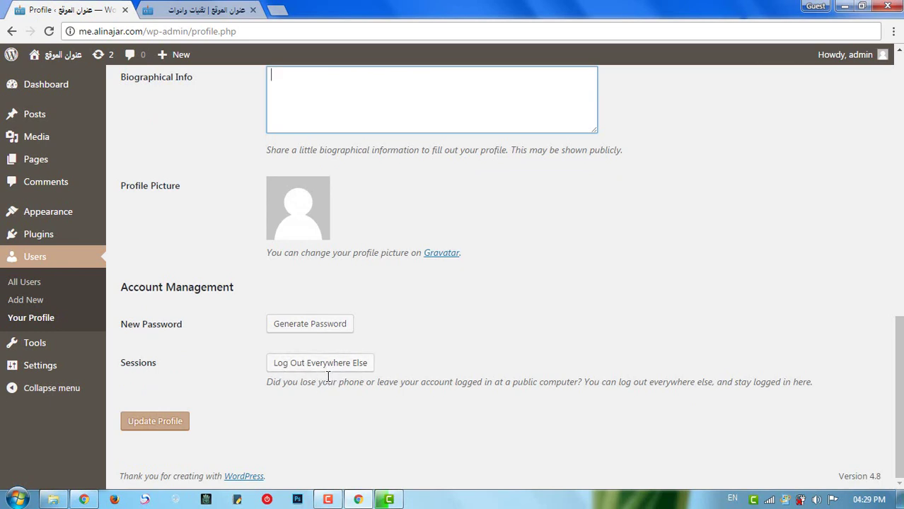
pyautogui.scroll(1, 271, 376)
pyautogui.scroll(1, 271, 376)
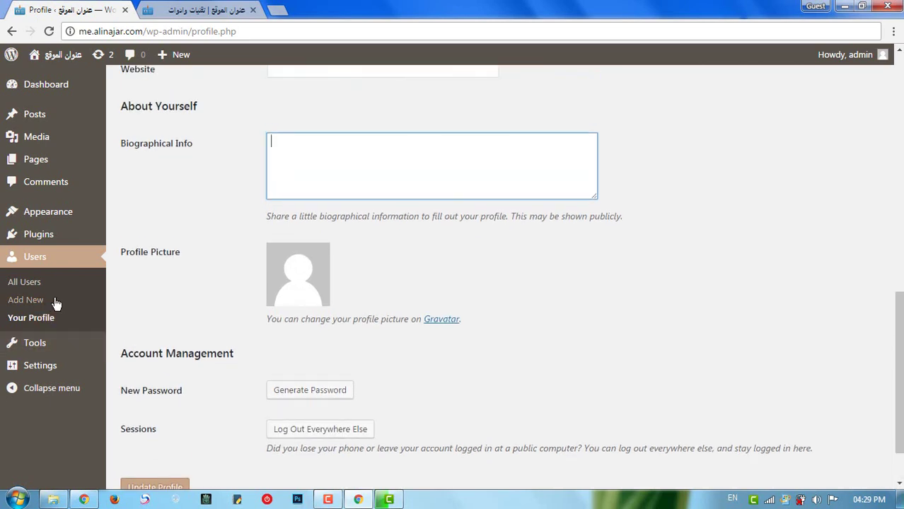
# Open the second account in the list of all users for editing.
pyautogui.click(34, 283)
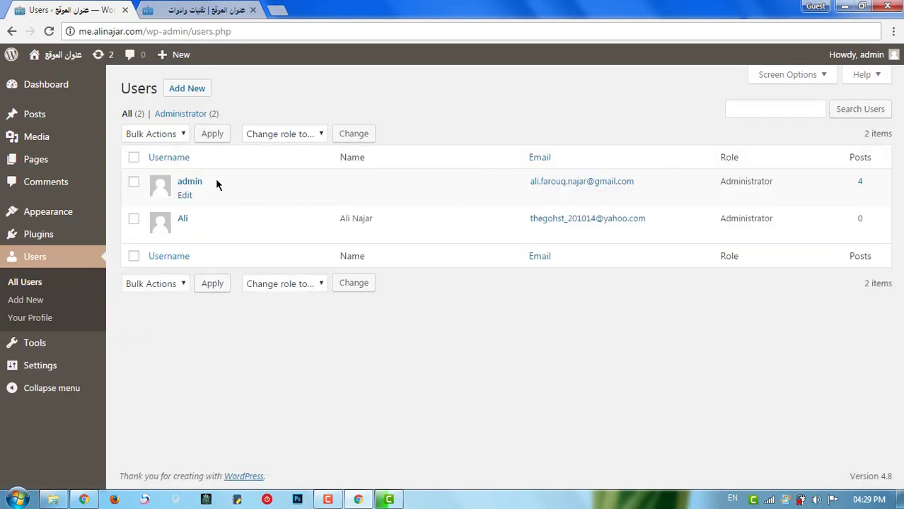
pyautogui.moveTo(185, 235)
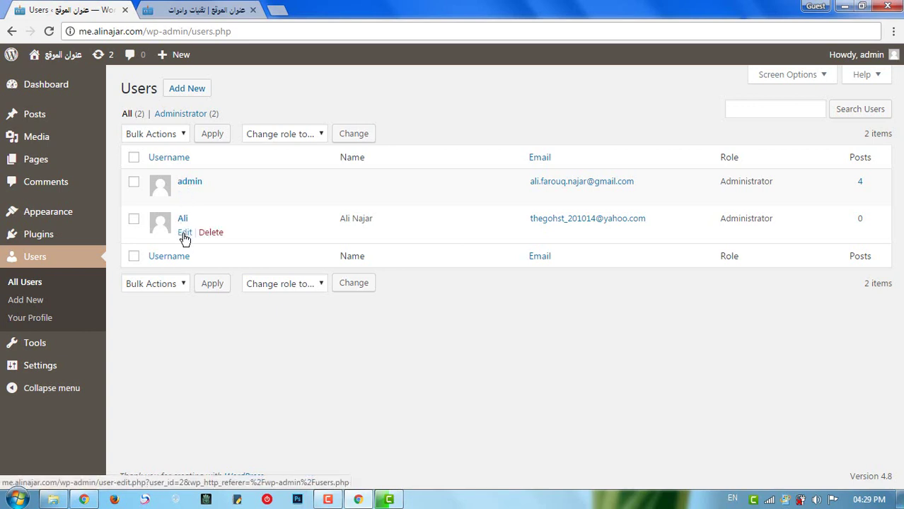
pyautogui.click(184, 234)
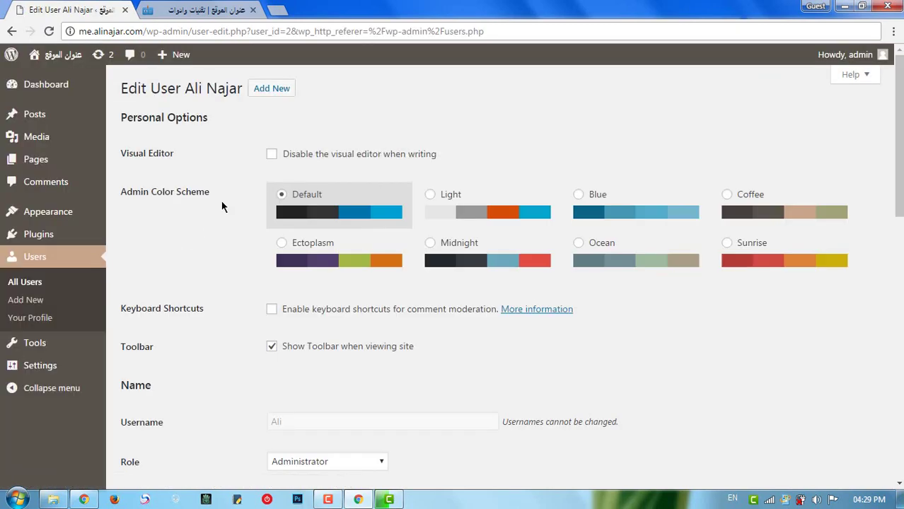
# Examine this user's profile and account management settings and the available role options, leaving the role list without choosing one.
pyautogui.scroll(-5, 329, 321)
pyautogui.scroll(-5, 328, 326)
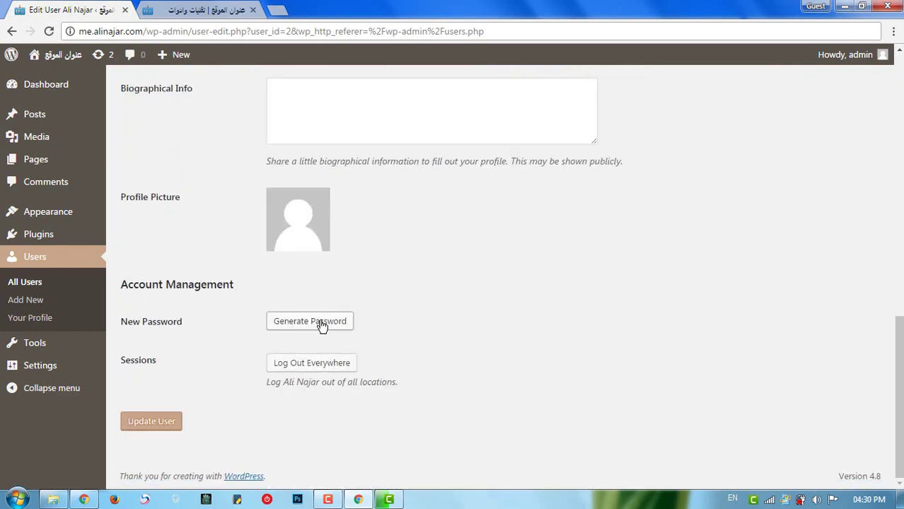
pyautogui.scroll(3, 324, 327)
pyautogui.scroll(7, 324, 322)
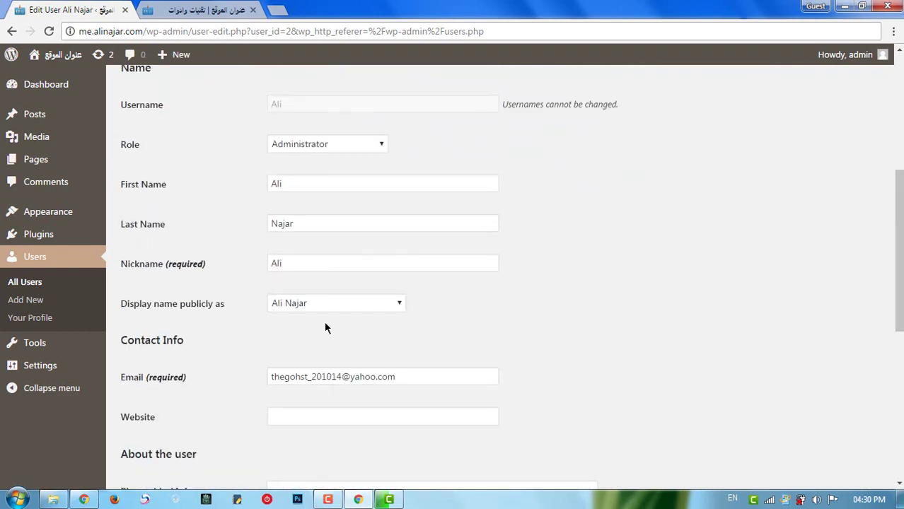
pyautogui.click(313, 404)
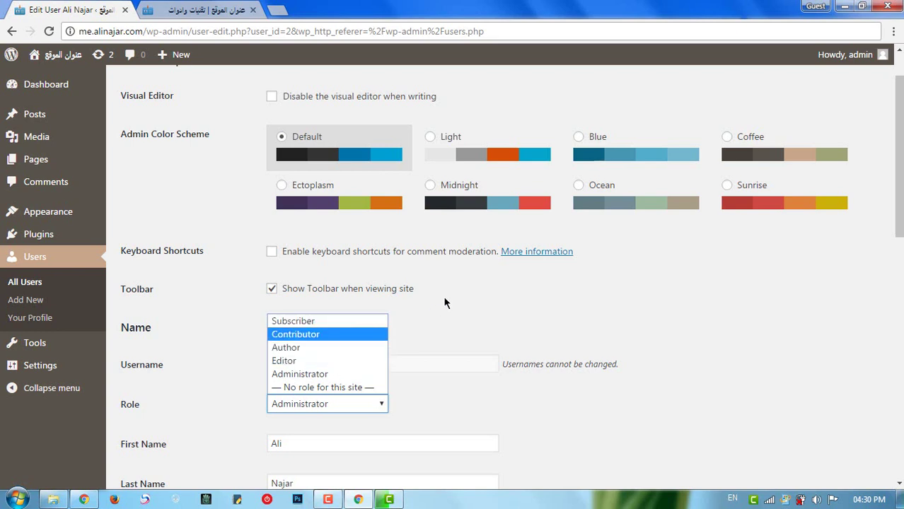
pyautogui.click(427, 311)
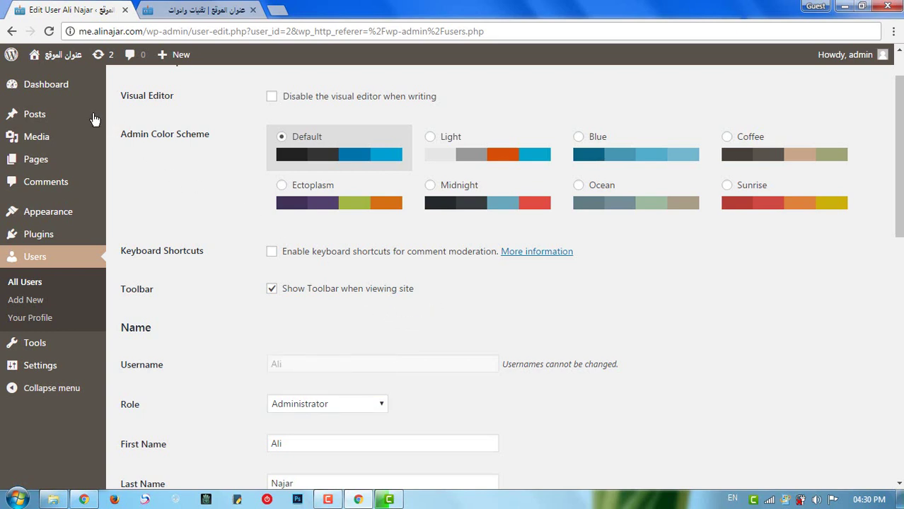